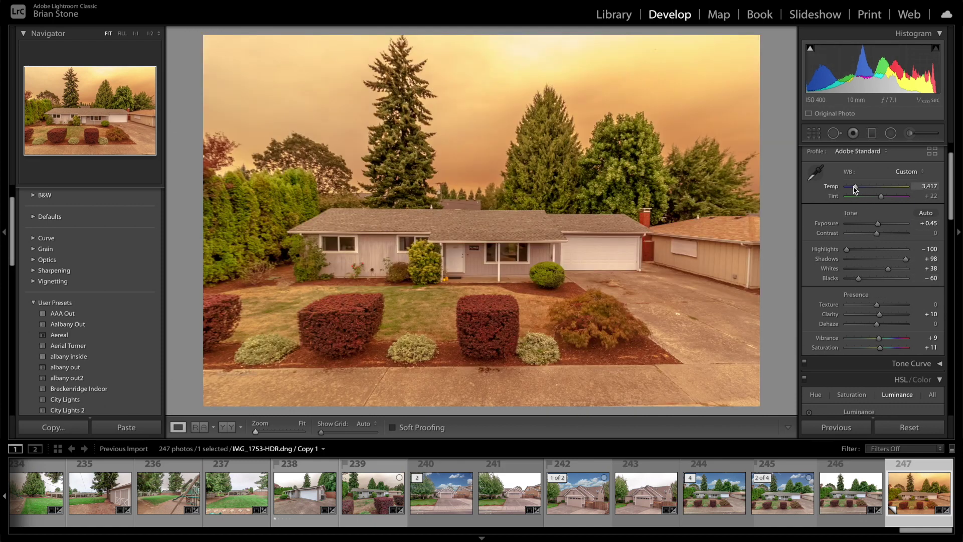
# - Correct the orange cast of the house photo by setting the white balance to Temp 2,676 and Tint +12
pyautogui.moveTo(855, 188); pyautogui.dragTo(878, 197)
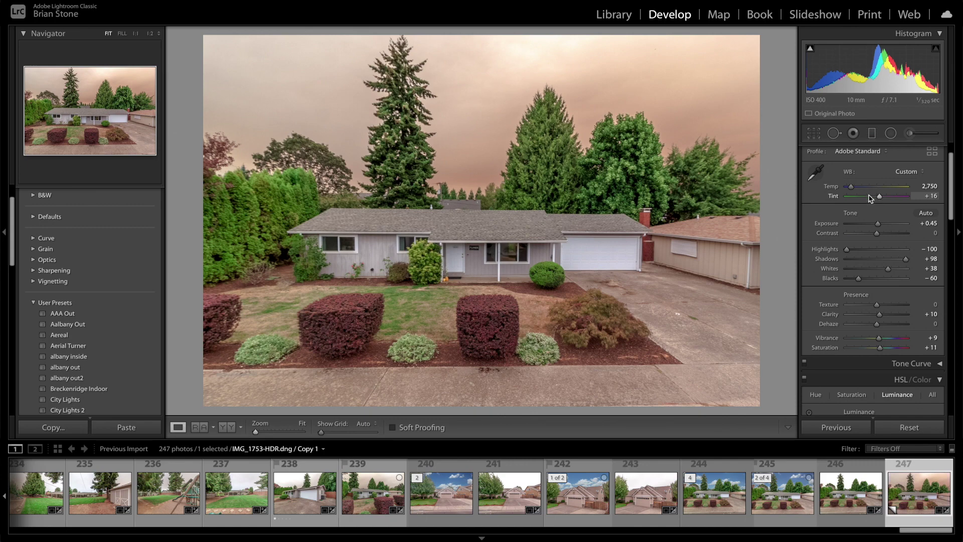
pyautogui.moveTo(851, 189); pyautogui.dragTo(851, 190)
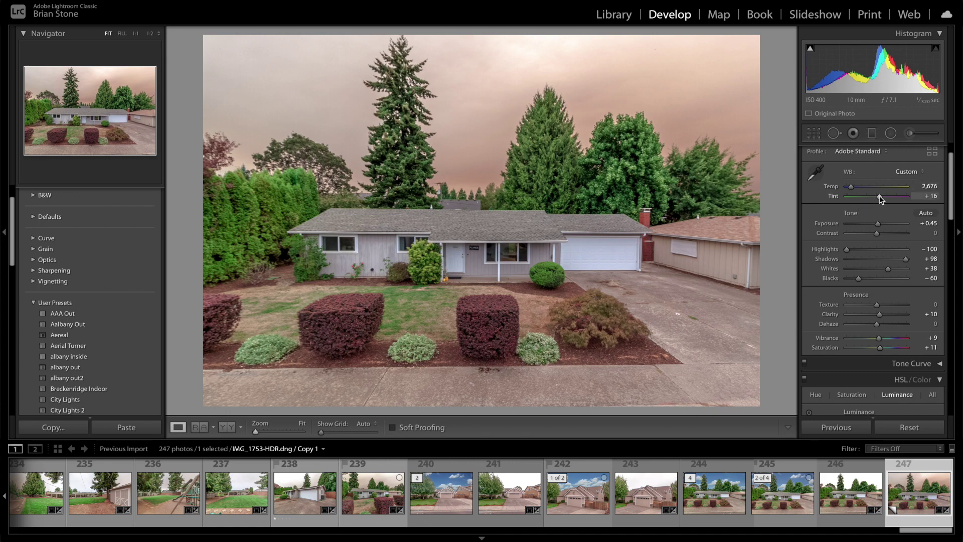
pyautogui.moveTo(880, 199); pyautogui.dragTo(880, 199)
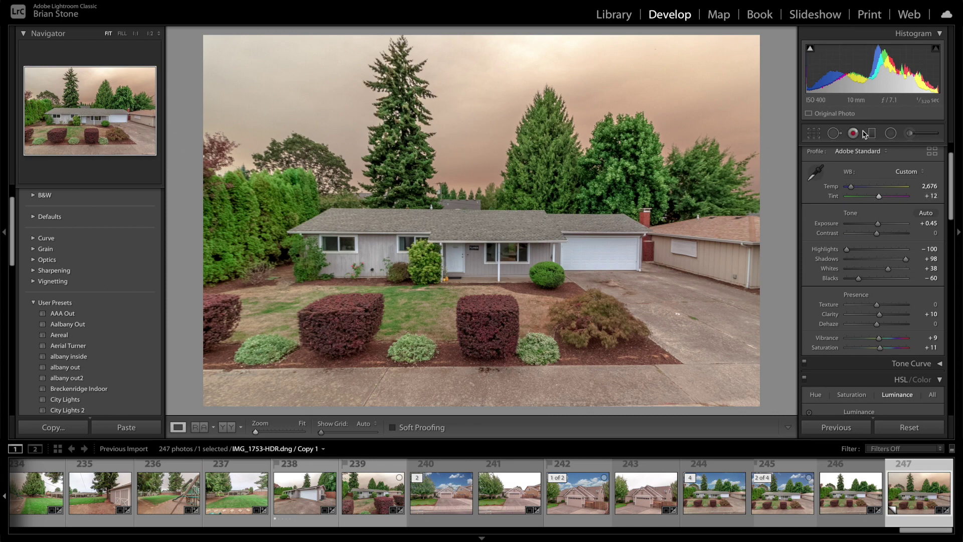
# - Paint an adjustment brush with Exposure 0.81 and Saturation −81 over the smoky sky around the trees
pyautogui.click(910, 134)
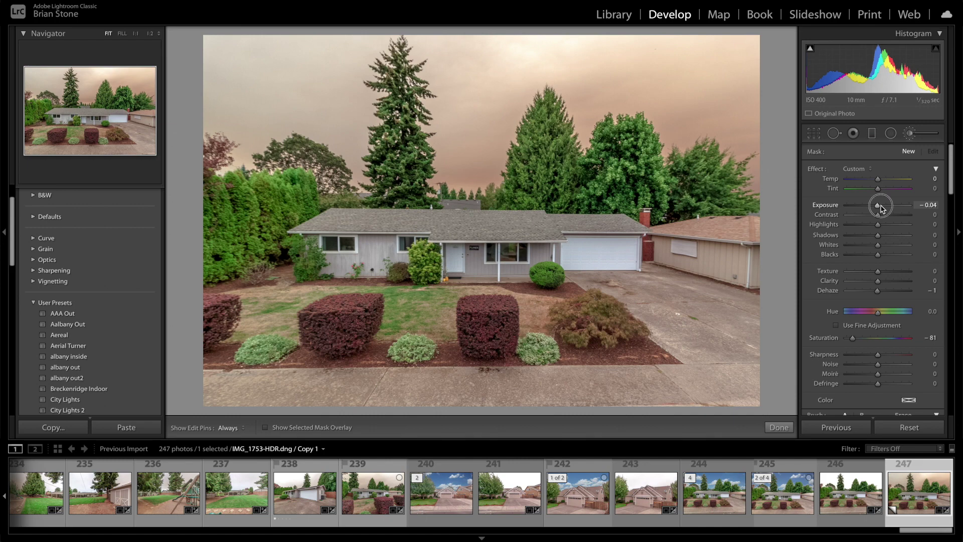
pyautogui.moveTo(882, 209); pyautogui.dragTo(887, 209)
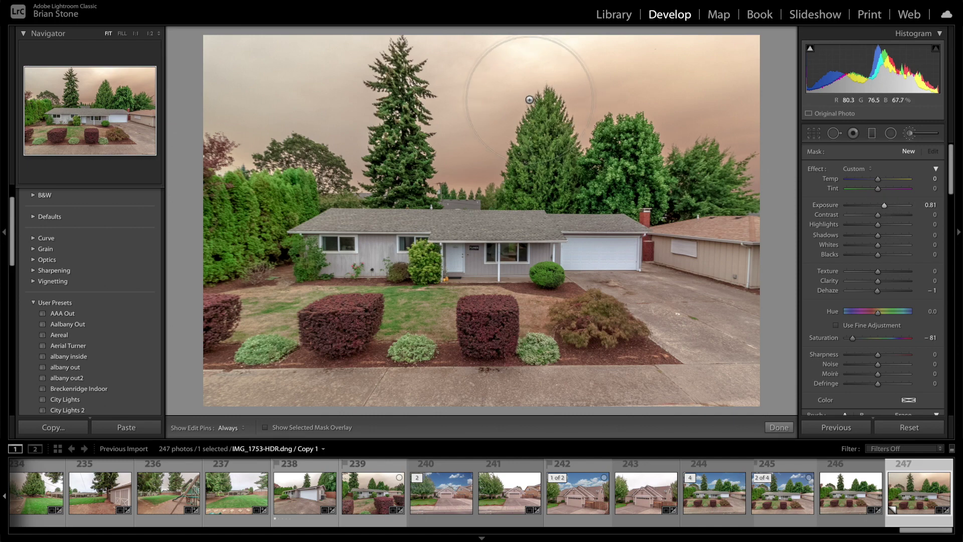
pyautogui.press('h')
pyautogui.moveTo(503, 119)
pyautogui.mouseDown()
pyautogui.moveTo(500, 148)
pyautogui.moveTo(462, 156)
pyautogui.moveTo(449, 71)
pyautogui.moveTo(431, 45)
pyautogui.moveTo(742, 45)
pyautogui.moveTo(753, 135)
pyautogui.moveTo(702, 118)
pyautogui.moveTo(675, 129)
pyautogui.moveTo(669, 144)
pyautogui.moveTo(668, 111)
pyautogui.moveTo(689, 120)
pyautogui.moveTo(632, 83)
pyautogui.moveTo(594, 100)
pyautogui.moveTo(582, 139)
pyautogui.moveTo(580, 71)
pyautogui.moveTo(556, 61)
pyautogui.moveTo(533, 76)
pyautogui.moveTo(492, 169)
pyautogui.moveTo(444, 182)
pyautogui.mouseUp()
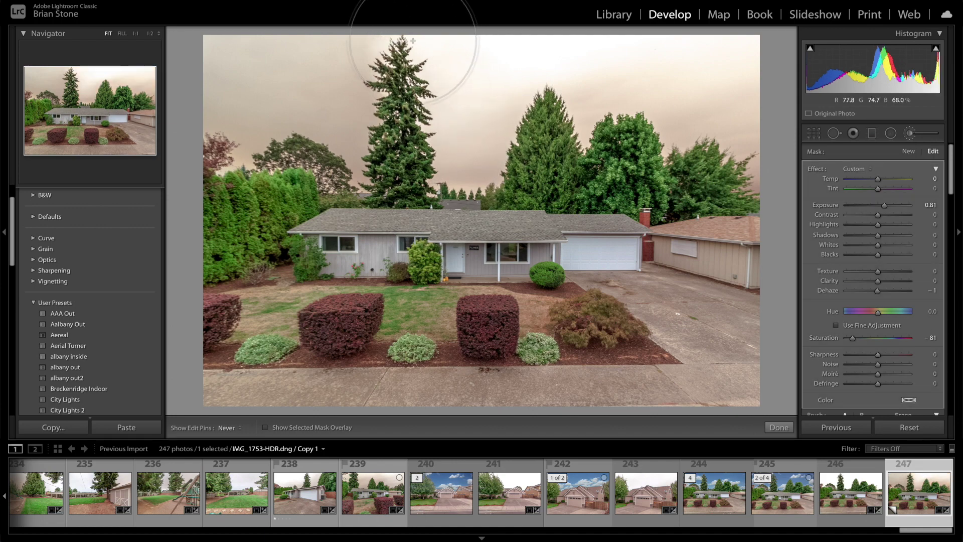
pyautogui.press('h')
pyautogui.moveTo(379, 48)
pyautogui.mouseDown()
pyautogui.moveTo(346, 55)
pyautogui.moveTo(333, 87)
pyautogui.moveTo(365, 103)
pyautogui.moveTo(353, 165)
pyautogui.moveTo(361, 179)
pyautogui.moveTo(347, 149)
pyautogui.moveTo(313, 129)
pyautogui.moveTo(268, 132)
pyautogui.moveTo(239, 161)
pyautogui.moveTo(250, 137)
pyautogui.moveTo(216, 70)
pyautogui.moveTo(216, 44)
pyautogui.moveTo(280, 43)
pyautogui.moveTo(225, 50)
pyautogui.moveTo(258, 91)
pyautogui.moveTo(250, 149)
pyautogui.moveTo(280, 125)
pyautogui.moveTo(346, 140)
pyautogui.mouseUp()
pyautogui.press('h')
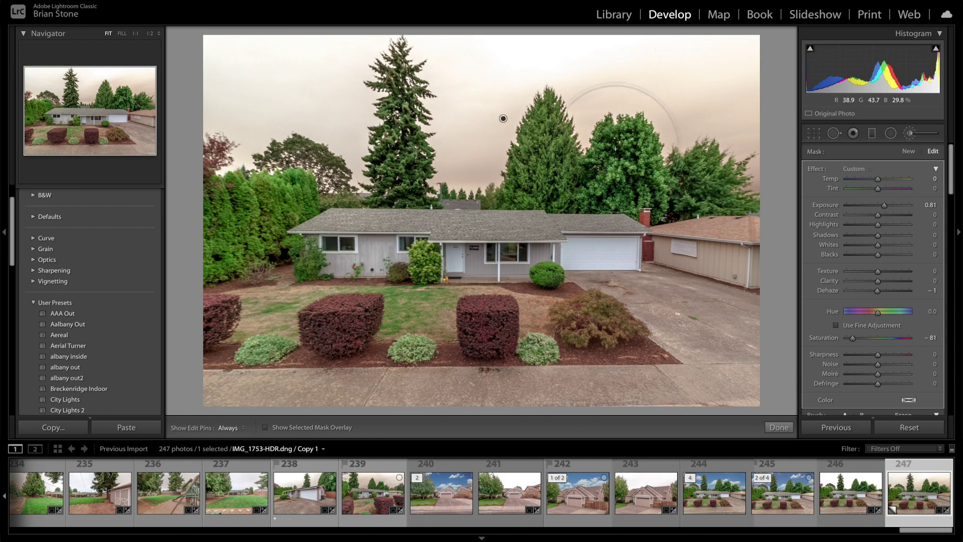
# - Add a second adjustment brush with the same settings and paint it across the whole sky to whiten it further
pyautogui.click(910, 136)
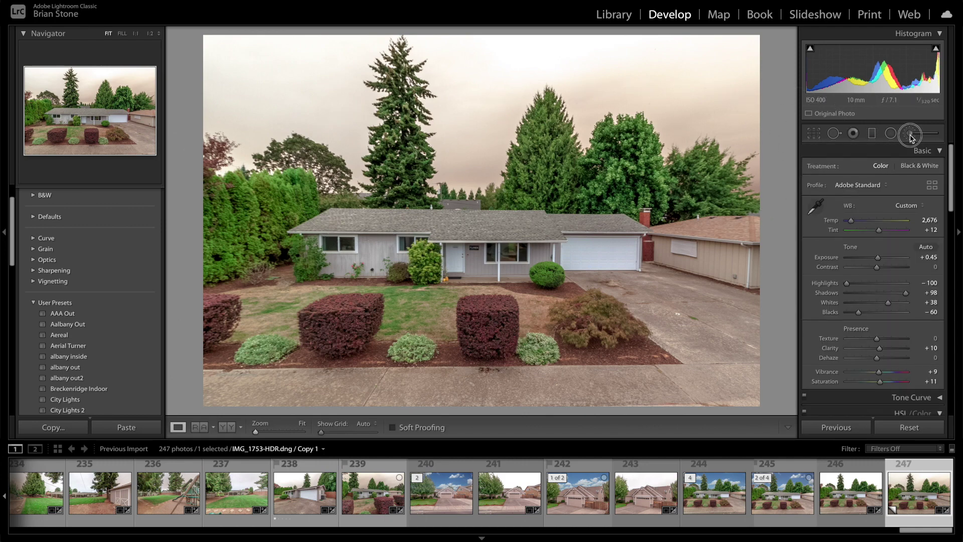
pyautogui.click(910, 134)
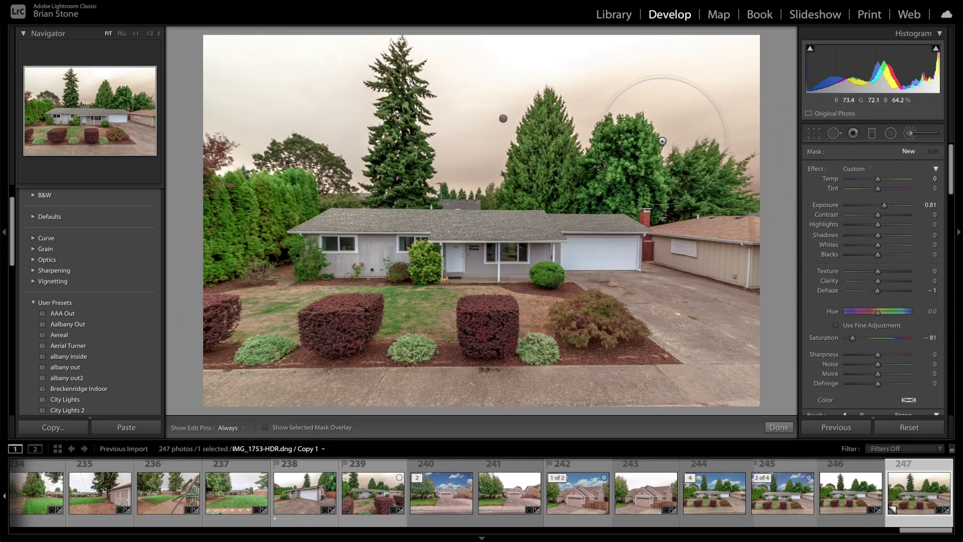
pyautogui.moveTo(634, 107)
pyautogui.mouseDown()
pyautogui.moveTo(689, 134)
pyautogui.moveTo(712, 114)
pyautogui.moveTo(740, 126)
pyautogui.moveTo(755, 184)
pyautogui.moveTo(735, 100)
pyautogui.moveTo(702, 55)
pyautogui.moveTo(647, 58)
pyautogui.moveTo(587, 86)
pyautogui.moveTo(585, 139)
pyautogui.moveTo(577, 82)
pyautogui.moveTo(513, 88)
pyautogui.moveTo(508, 98)
pyautogui.mouseUp()
pyautogui.press('h')
pyautogui.press('h')
pyautogui.scroll(4, 505, 97)
pyautogui.press('h')
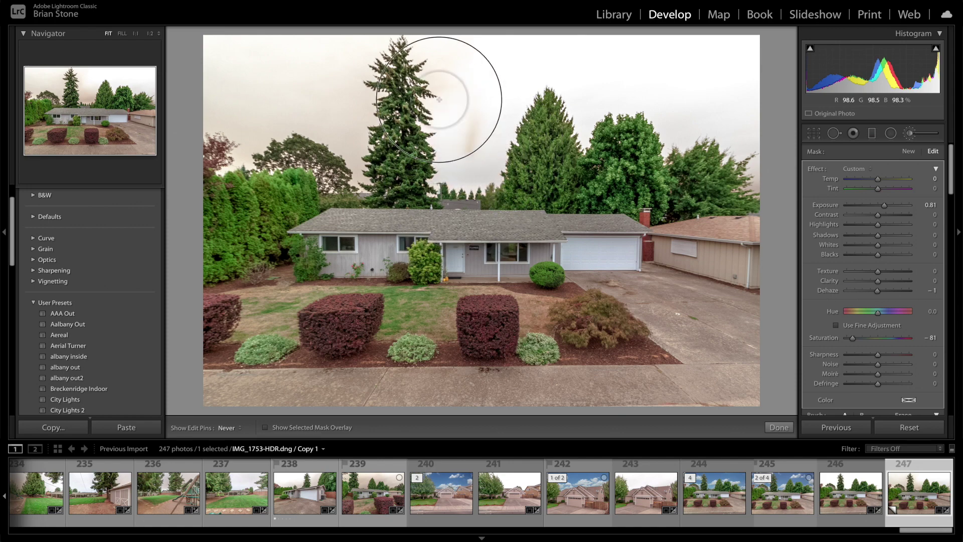
pyautogui.press('h')
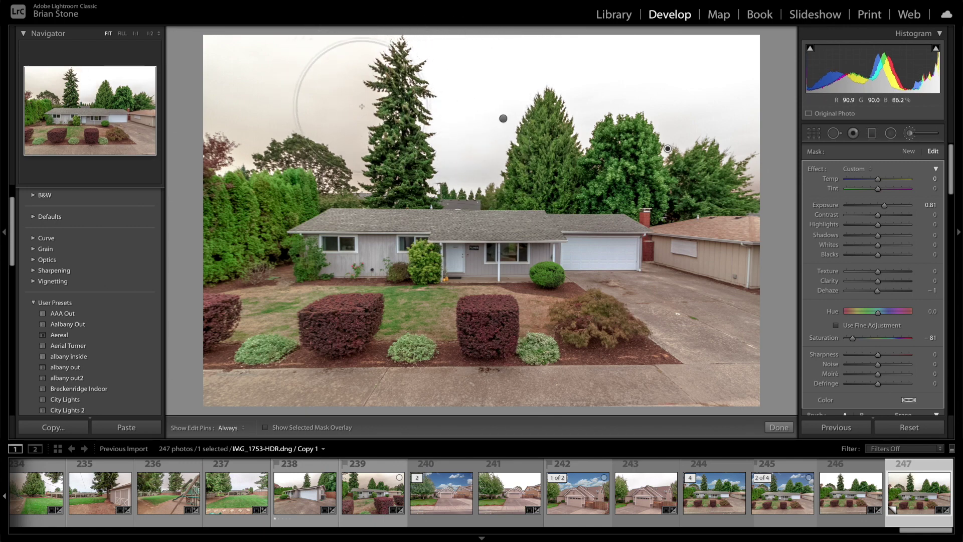
pyautogui.press('h')
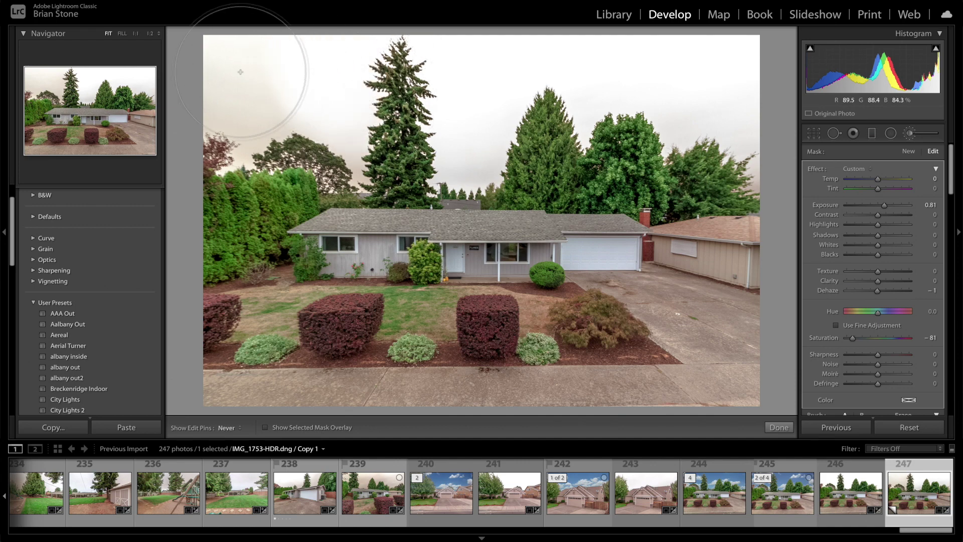
pyautogui.moveTo(243, 154)
pyautogui.mouseDown()
pyautogui.moveTo(302, 119)
pyautogui.moveTo(330, 129)
pyautogui.moveTo(357, 170)
pyautogui.mouseUp()
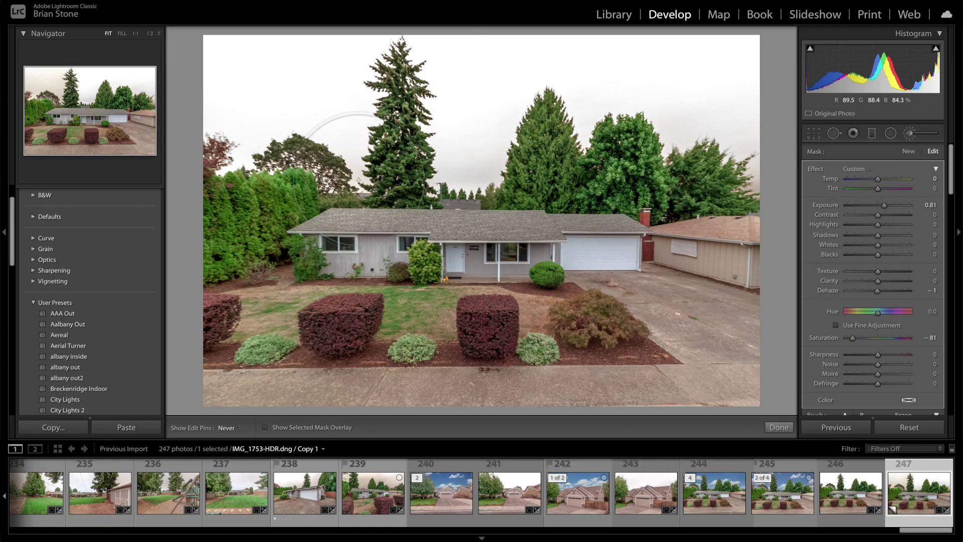
# - Erase the second brush's effect where it spills onto the house roof and front
pyautogui.press('h')
pyautogui.press('alt')
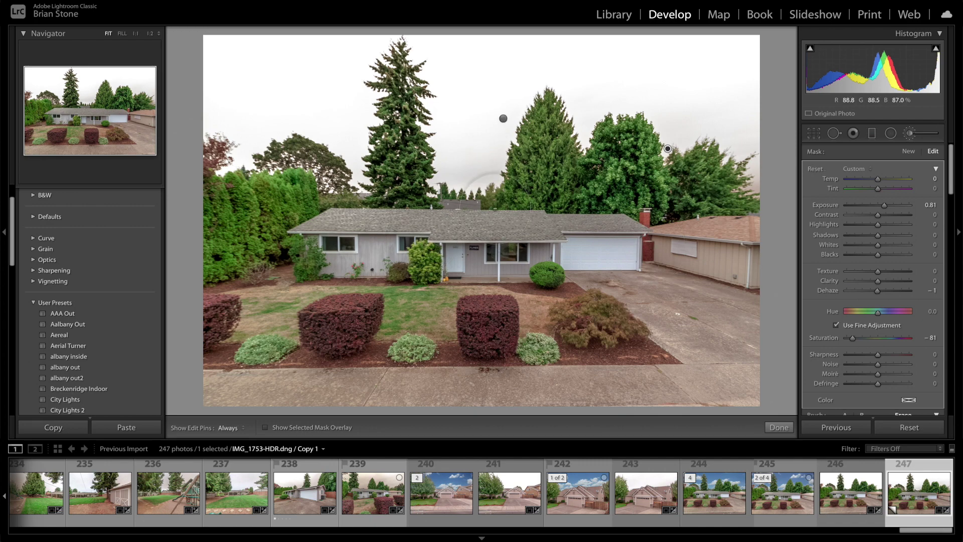
pyautogui.moveTo(534, 218); pyautogui.dragTo(429, 265)
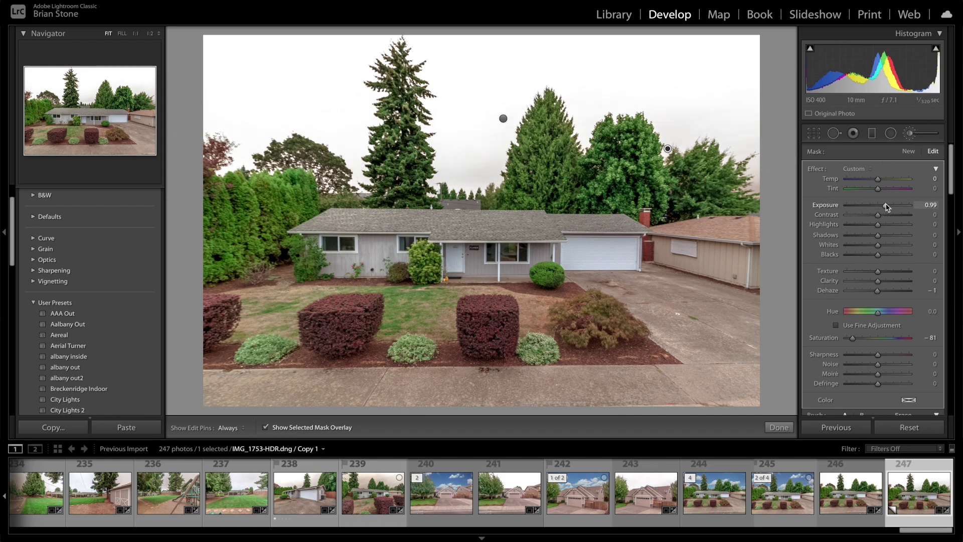
# - Check the mask overlay, raise the second brush's Exposure to 1.49, and finish the brush adjustment
pyautogui.press('o')
pyautogui.press('o')
pyautogui.moveTo(887, 207); pyautogui.dragTo(892, 206)
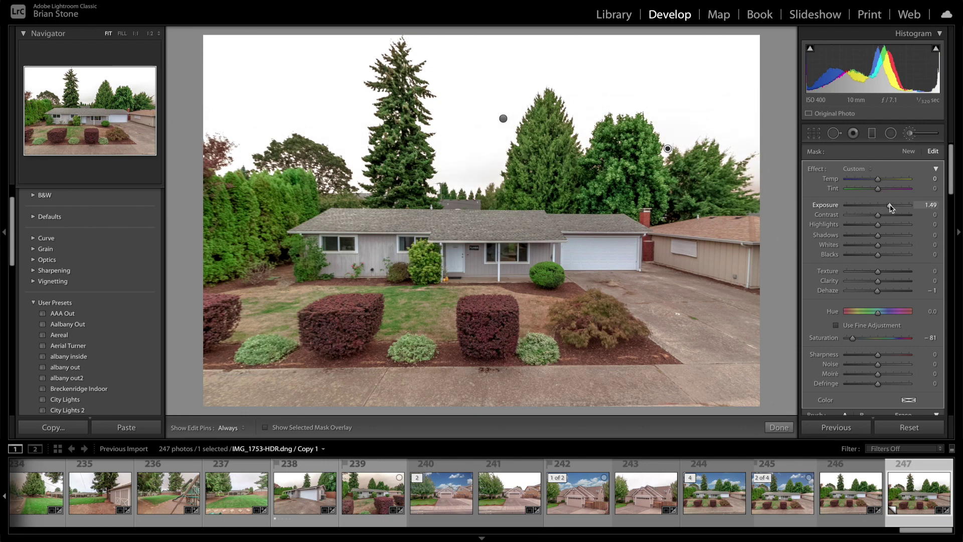
pyautogui.click(779, 427)
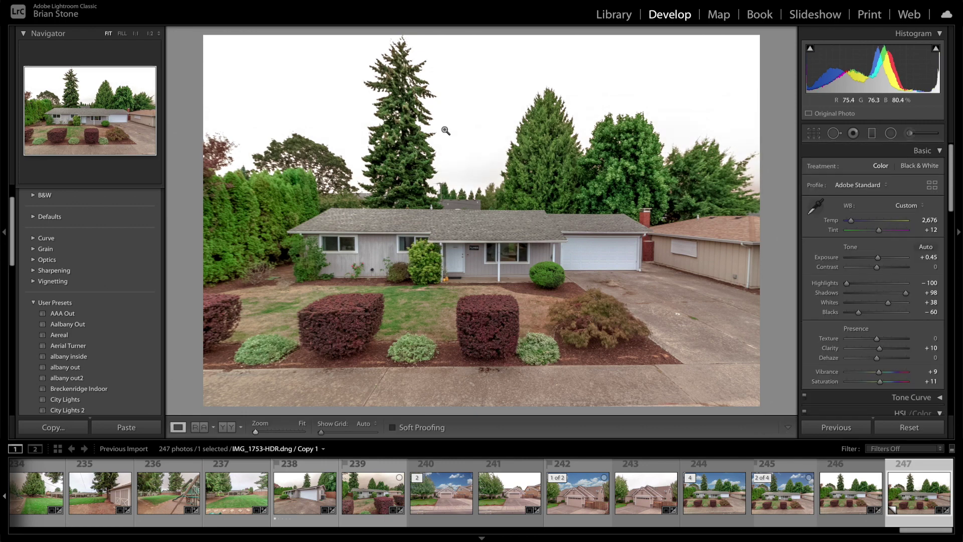
# - Open the corrected house photo in Photoshop for further editing
pyautogui.click(198, 0)
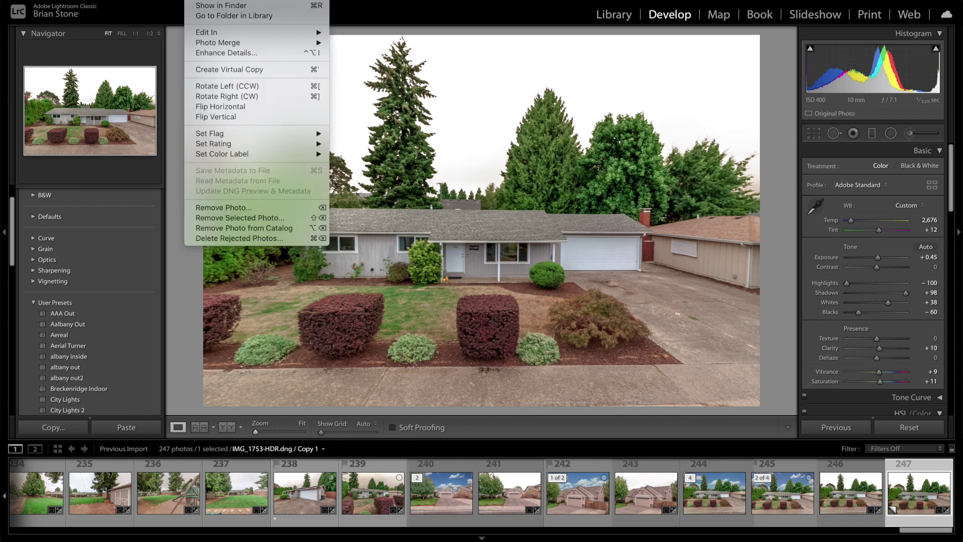
pyautogui.moveTo(207, 34)
pyautogui.click(363, 33)
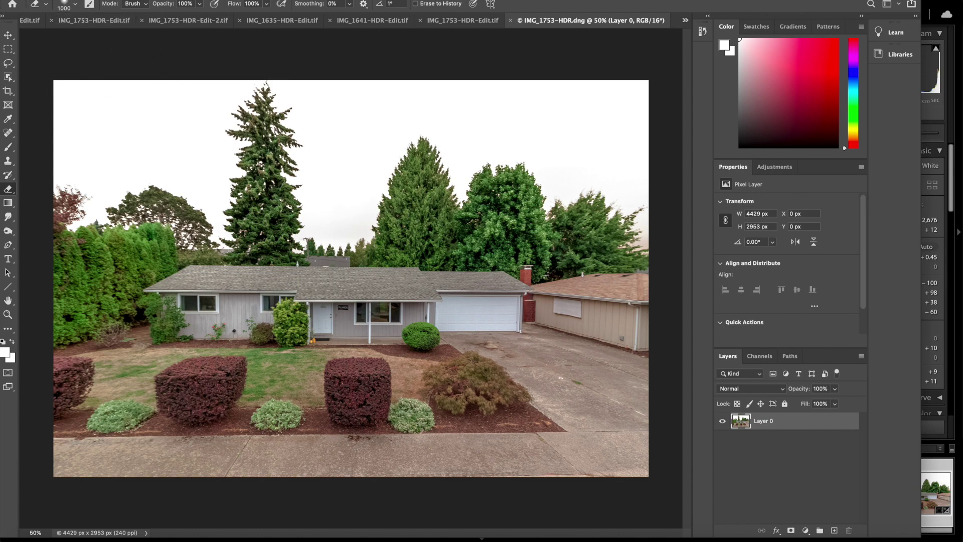
# - Duplicate the photo layer Layer 0, keeping the default name
pyautogui.click(188, 0)
pyautogui.click(172, 24)
pyautogui.click(568, 229)
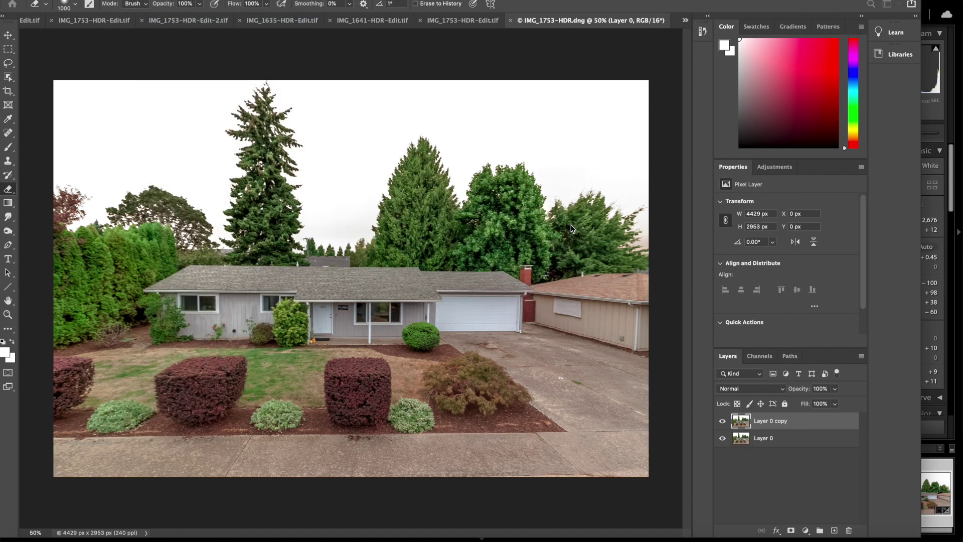
# - Place the desktop sky image WDF_2703830 at about 40% scale over the photo's sky area, and move Layer 0 copy above it
pyautogui.click(928, 2)
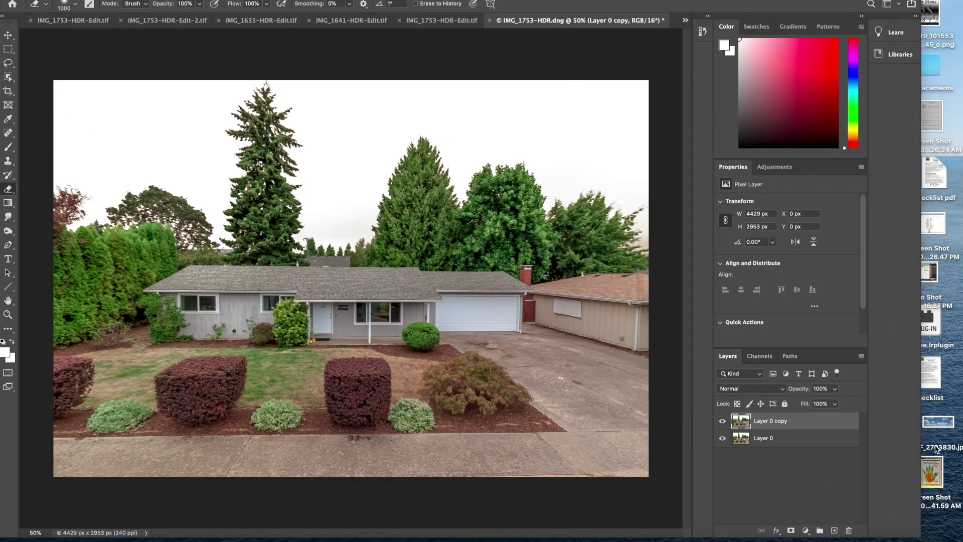
pyautogui.moveTo(937, 421); pyautogui.dragTo(281, 203)
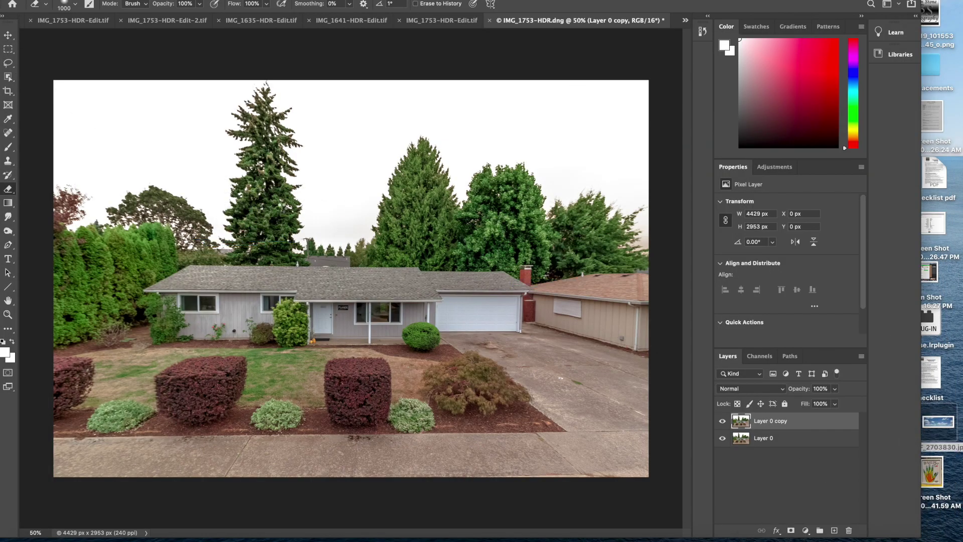
pyautogui.moveTo(352, 185); pyautogui.dragTo(350, 155)
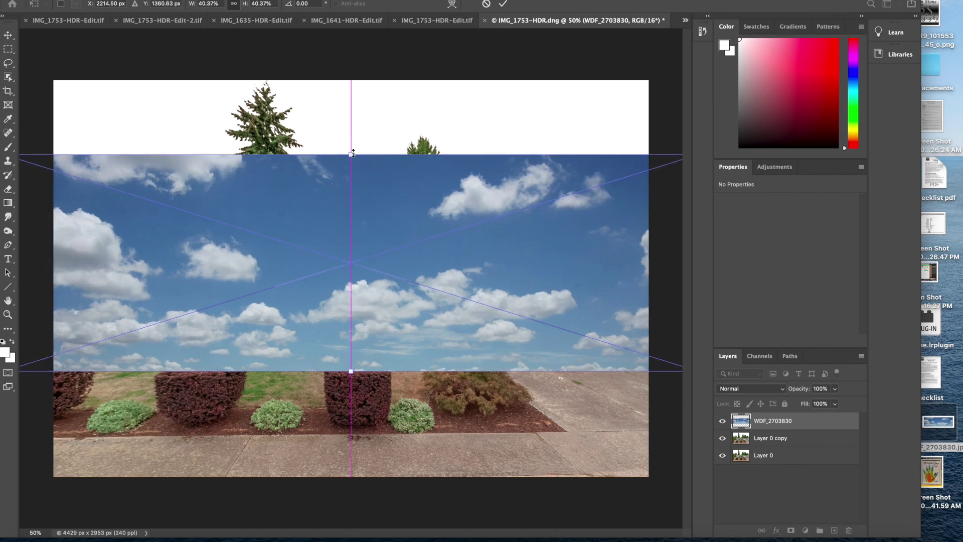
pyautogui.moveTo(331, 304); pyautogui.dragTo(335, 202)
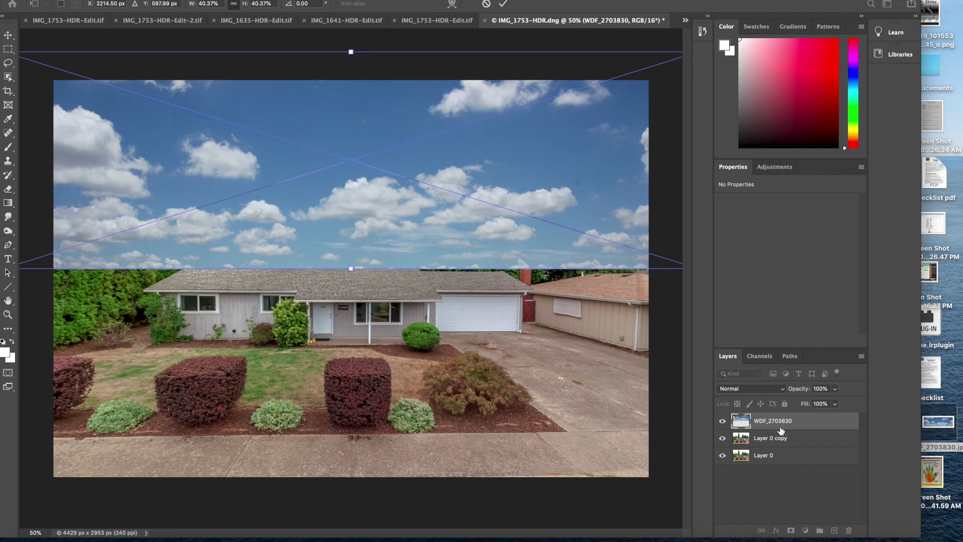
pyautogui.click(501, 6)
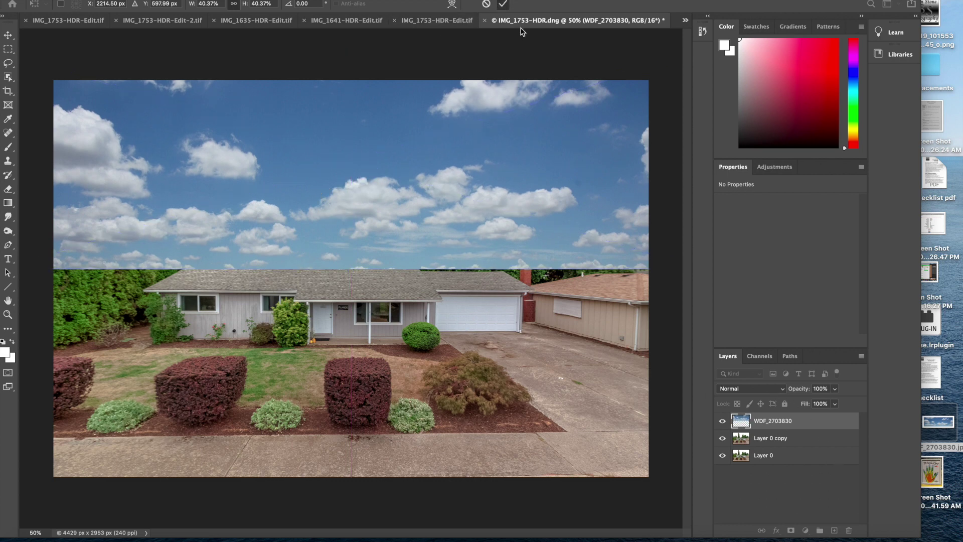
pyautogui.moveTo(771, 442); pyautogui.dragTo(772, 414)
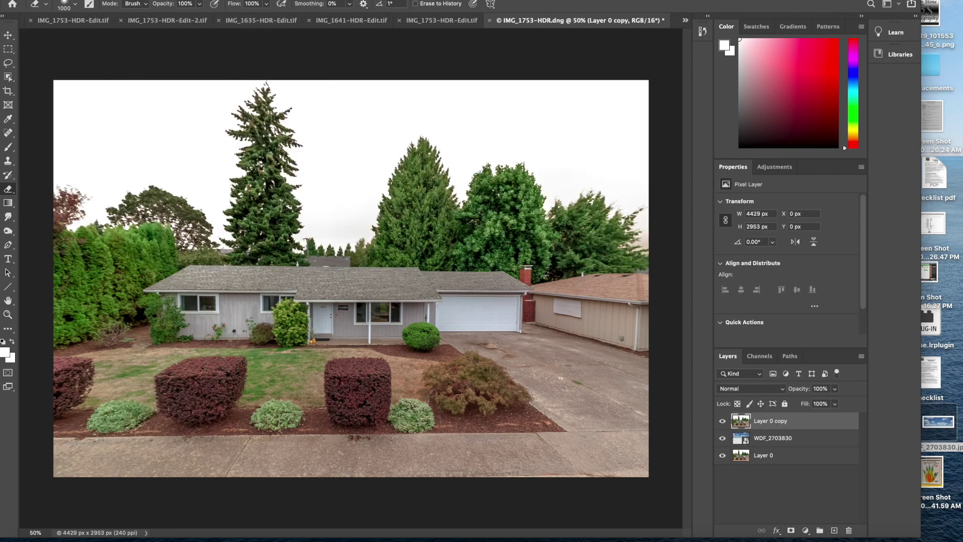
# - Select the white sky of Layer 0 copy with Color Range, using Sampled Colors and Fuzziness 40
pyautogui.click(255, 0)
pyautogui.moveTo(215, 0)
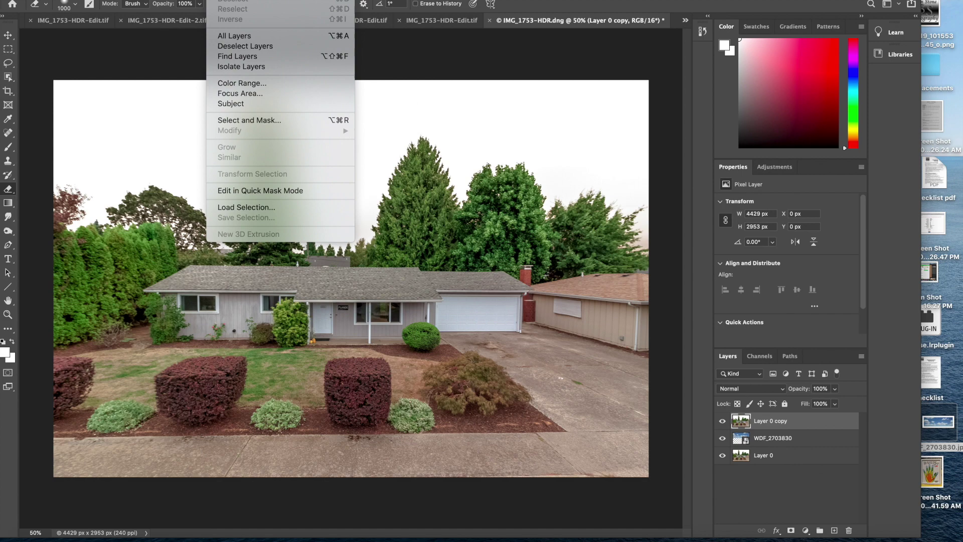
pyautogui.click(249, 82)
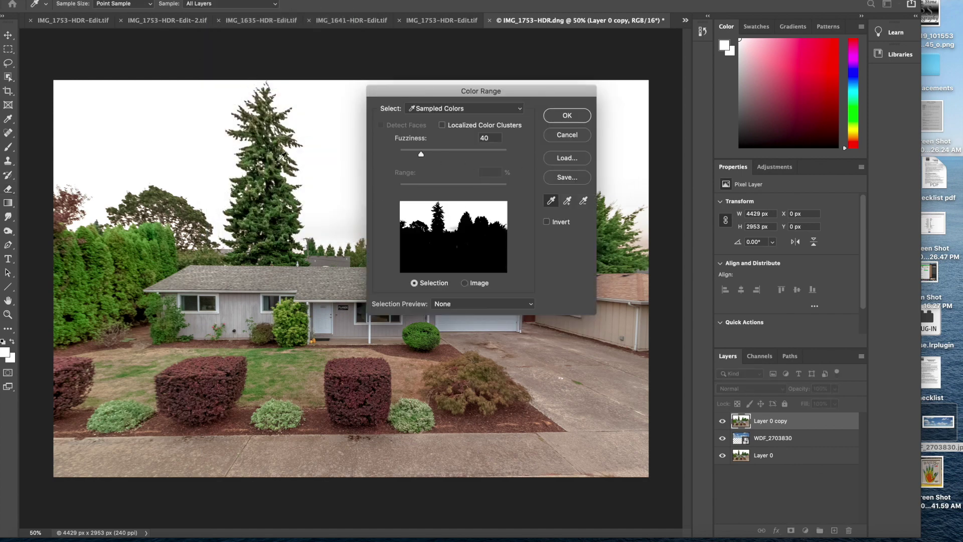
pyautogui.click(567, 116)
# - Erase the selected white sky from Layer 0 copy to reveal the blue sky layer beneath
pyautogui.press('e')
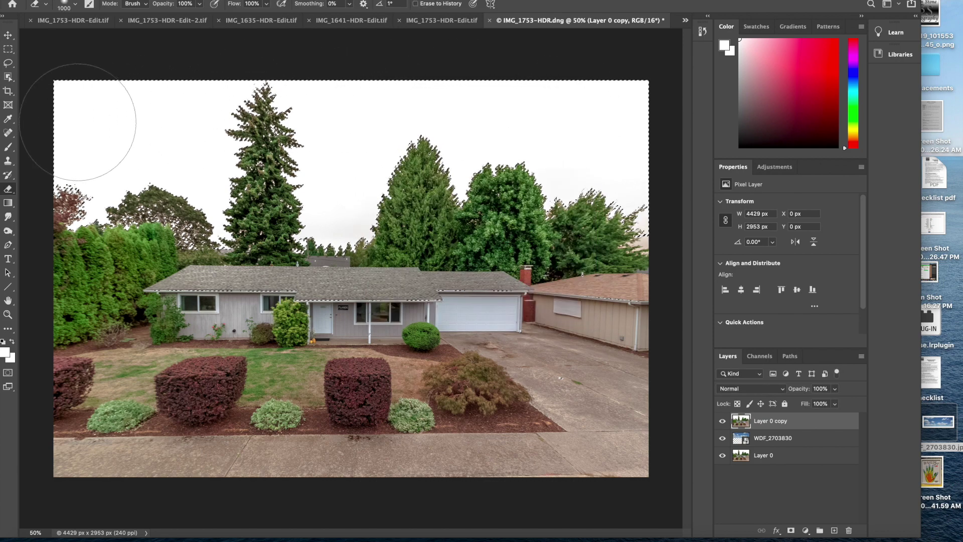
pyautogui.click(59, 107)
pyautogui.moveTo(59, 107)
pyautogui.mouseDown()
pyautogui.moveTo(179, 83)
pyautogui.moveTo(292, 91)
pyautogui.mouseUp()
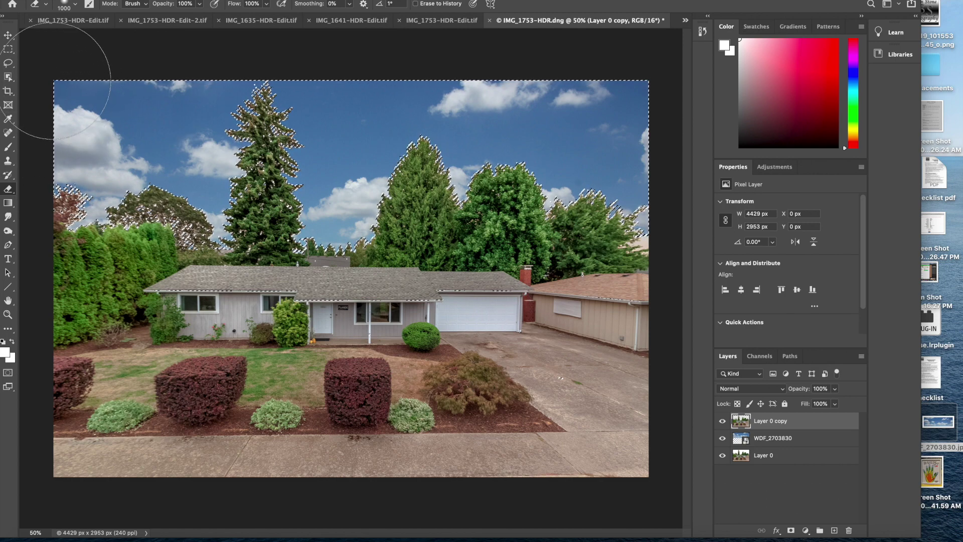
# - Lower the opacity of Layer 0 copy to 95% and clear the selection
pyautogui.click(834, 389)
pyautogui.moveTo(834, 402); pyautogui.dragTo(832, 406)
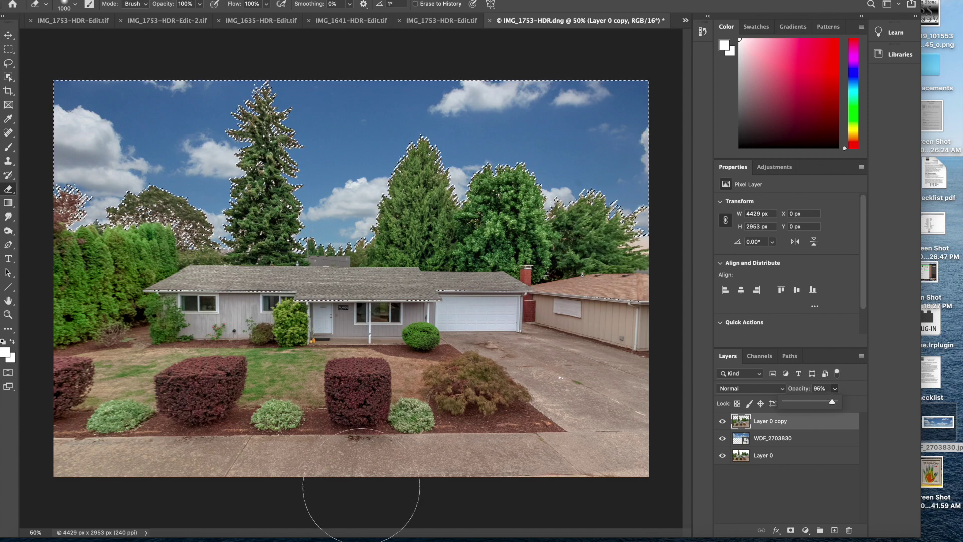
pyautogui.hotkey('ctrl', 'd')
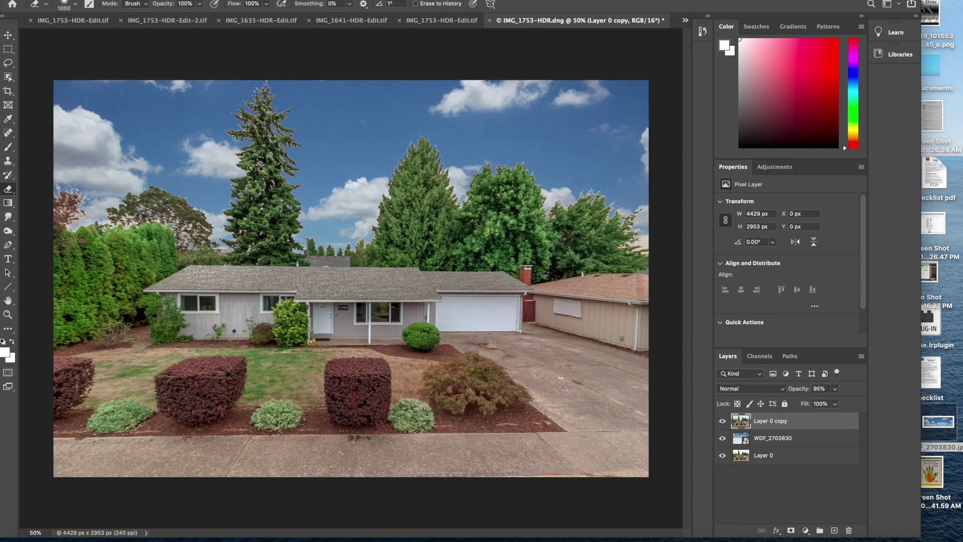